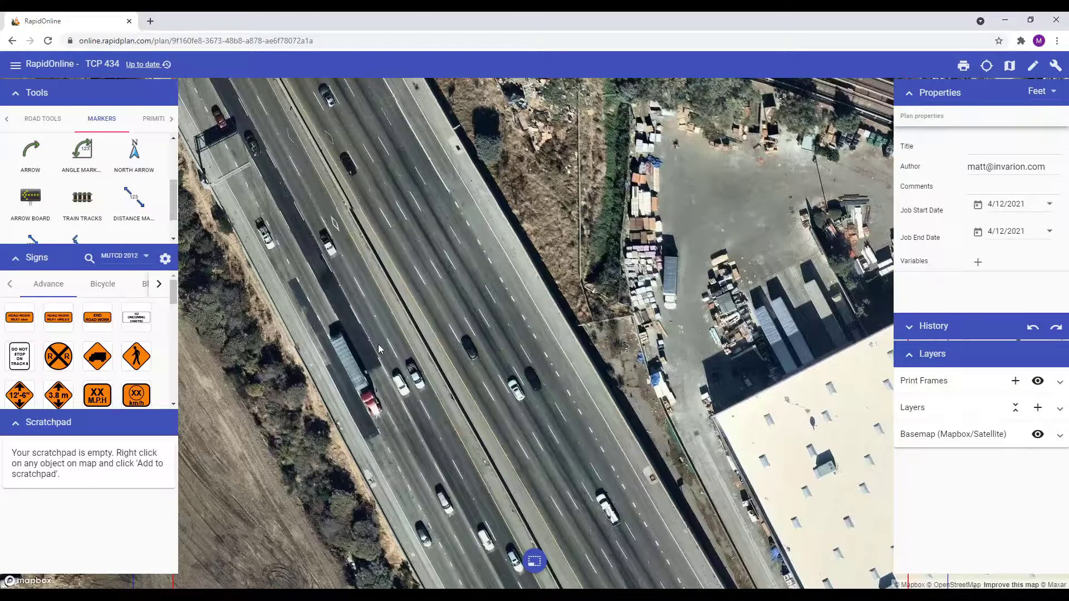
- Place a 100 ft distance marker along the freeway's outer shoulder, angled parallel to the road
click(138, 204)
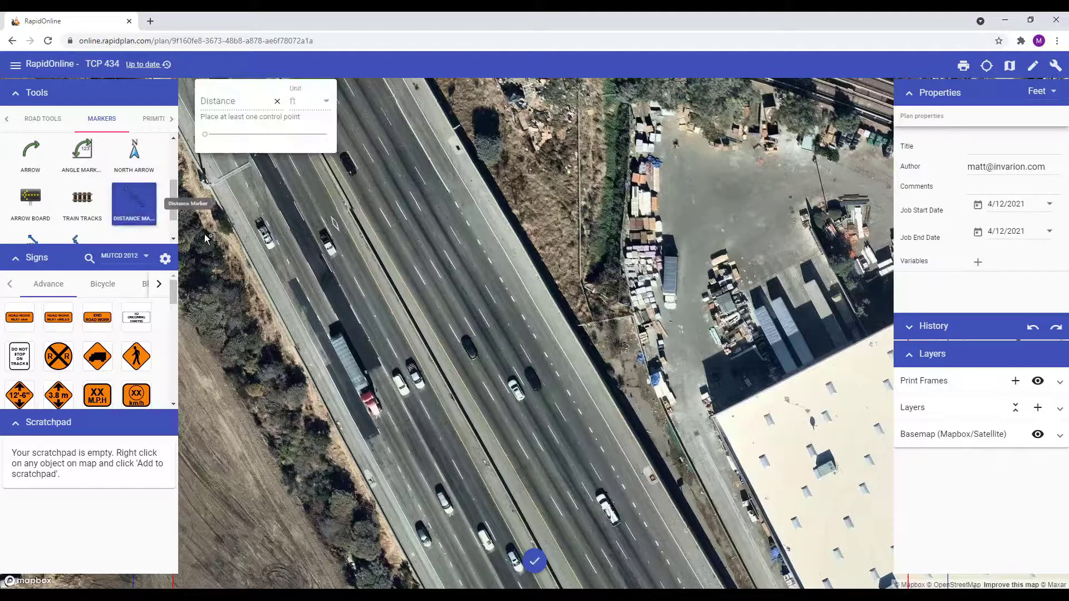
click(604, 422)
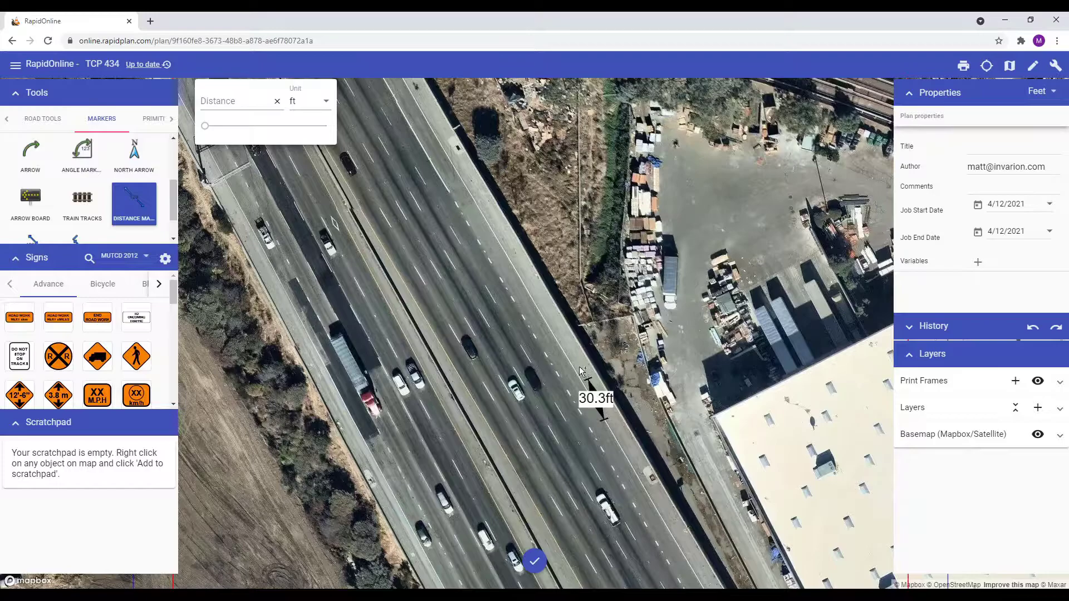
click(371, 202)
mouse_move(371, 202)
mouse_down()
mouse_move(283, 118)
mouse_move(295, 142)
mouse_up()
click(228, 103)
text(1)
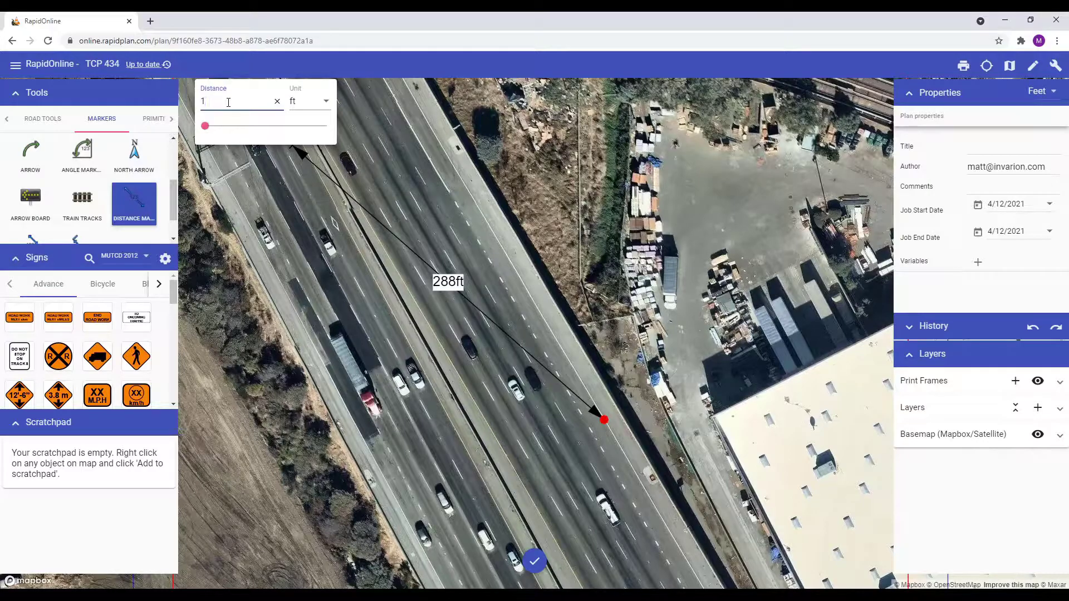
text(00)
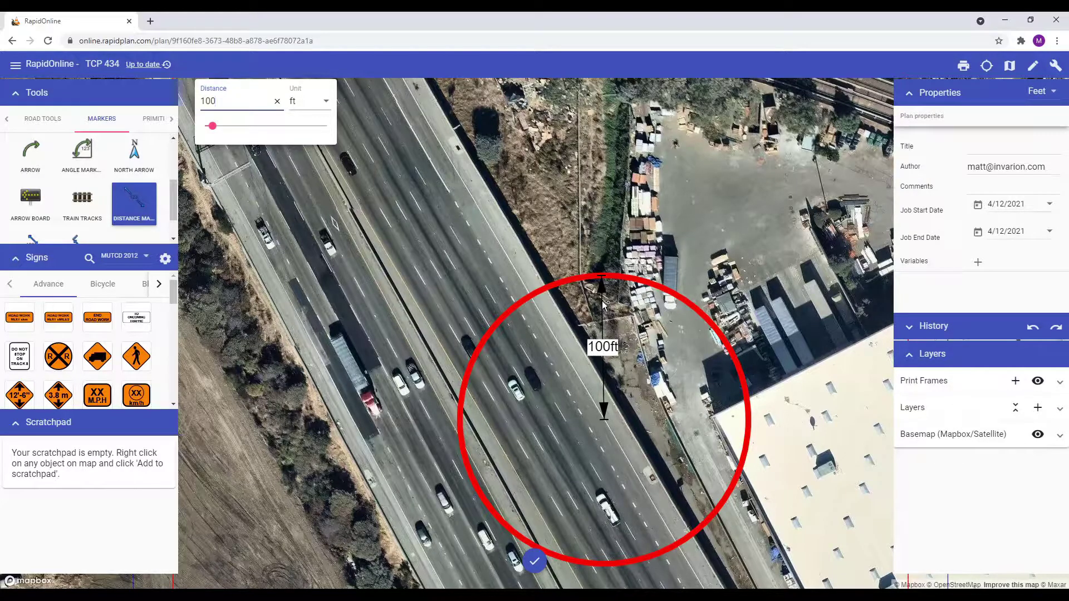
mouse_move(604, 305)
mouse_down()
mouse_move(553, 315)
mouse_move(528, 335)
mouse_move(563, 479)
mouse_move(693, 445)
mouse_move(666, 362)
mouse_move(619, 323)
mouse_move(544, 316)
mouse_up()
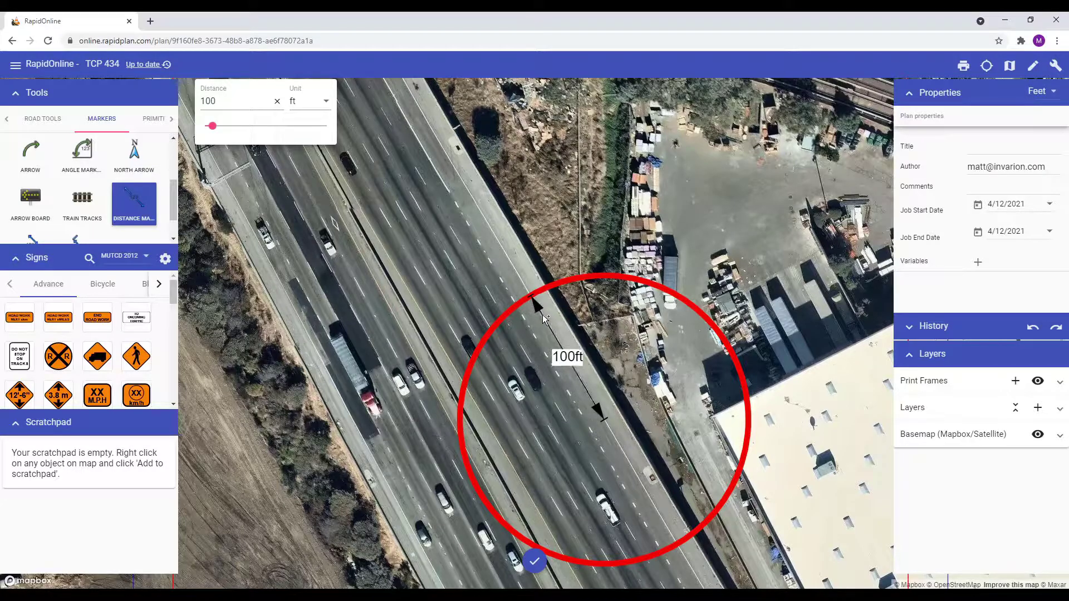
click(581, 303)
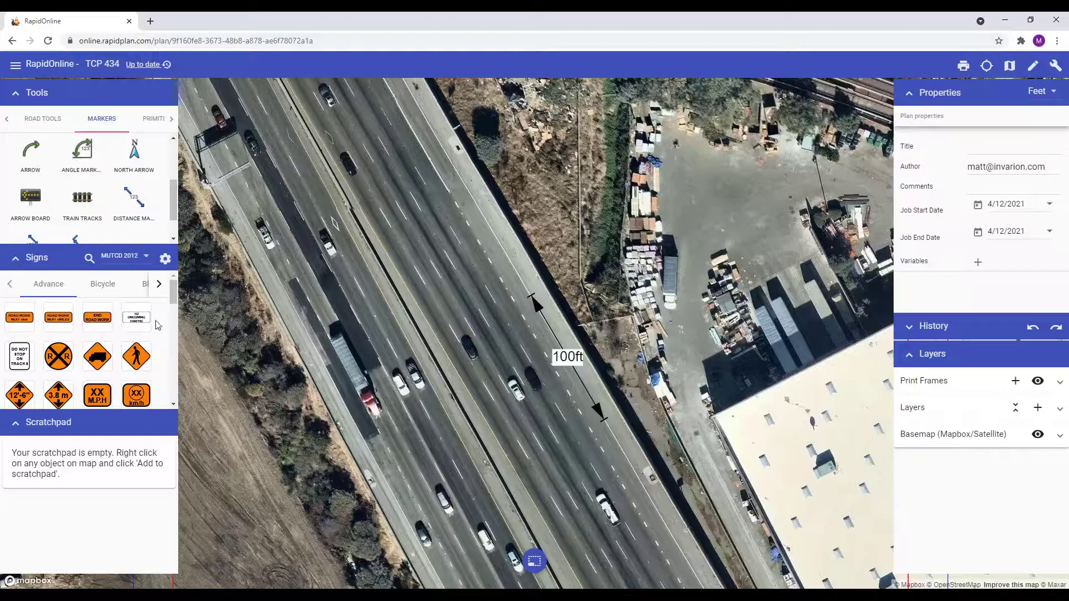
- Add an END ROAD WORK sign beside the freeway and connect it to a stand on the shoulder at the distance marker's upper end
drag(101, 324, 637, 239)
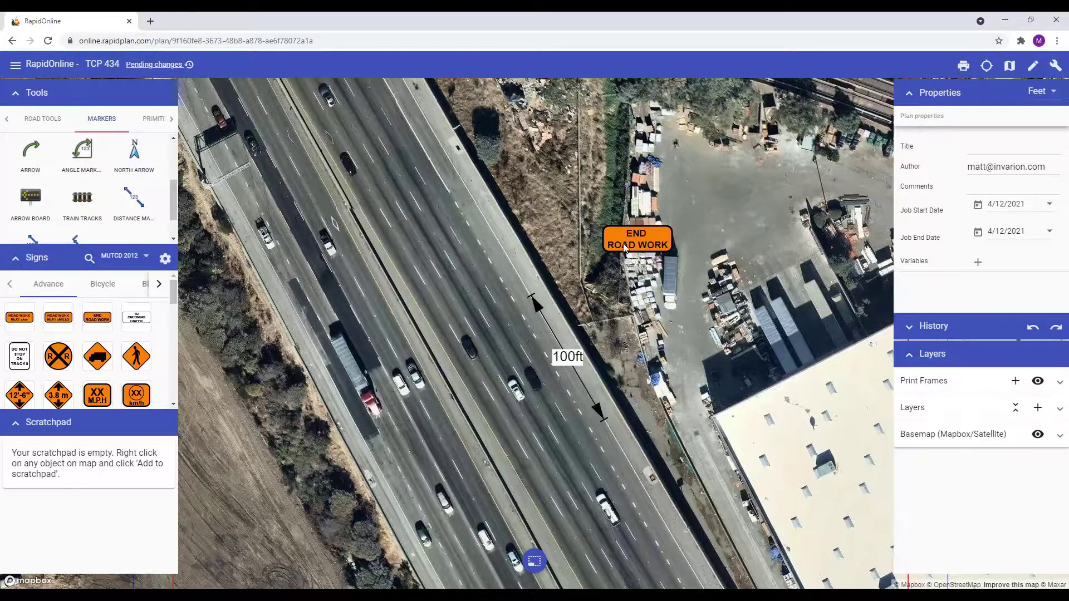
click(645, 242)
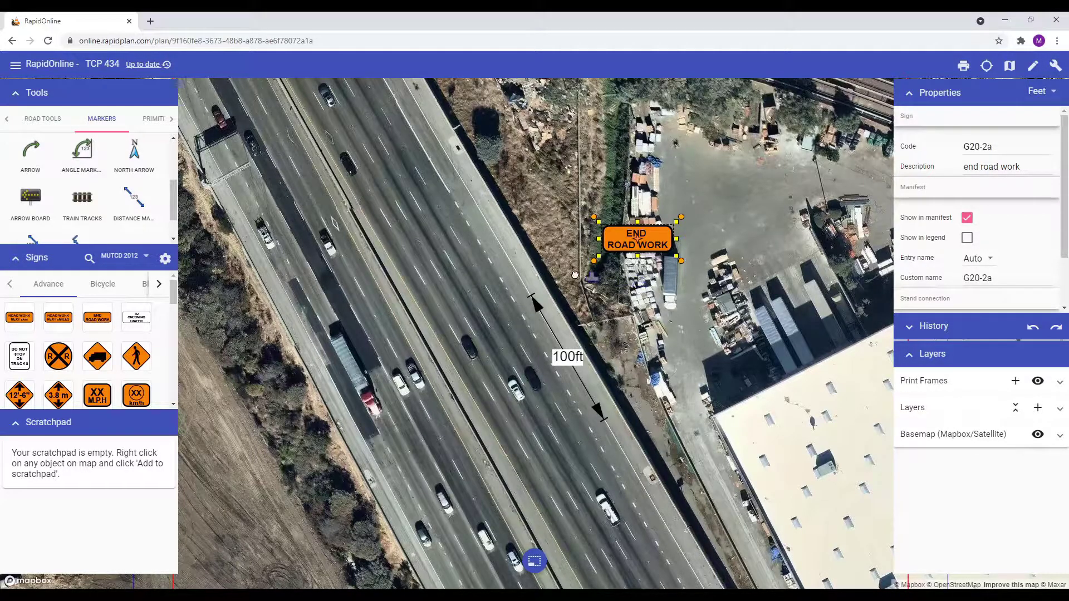
click(517, 274)
drag(538, 287, 524, 282)
key(Escape)
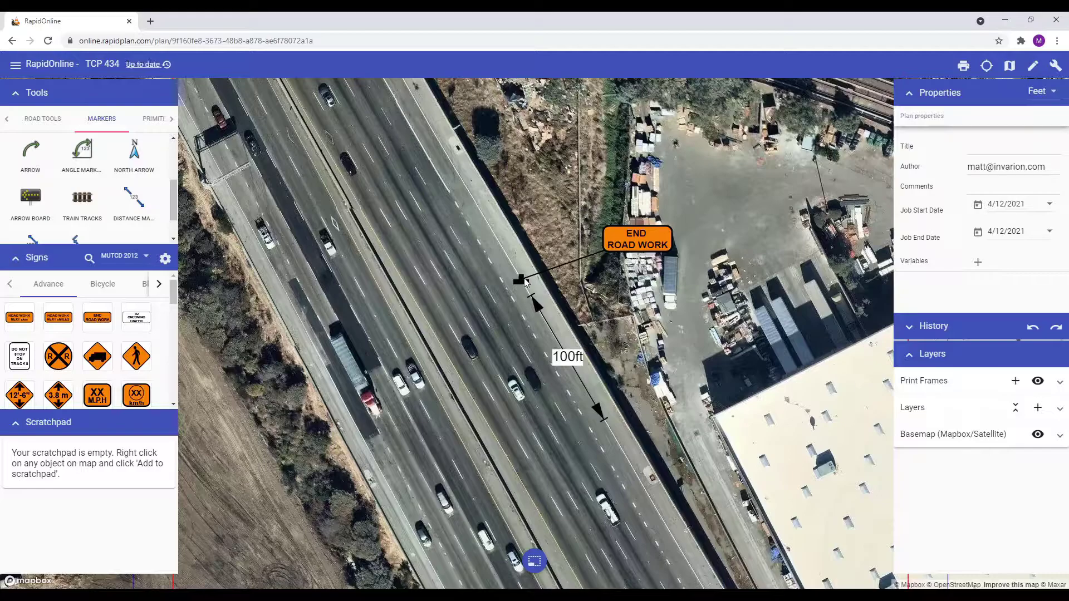
mouse_move(628, 242)
mouse_down()
mouse_move(600, 221)
mouse_move(625, 221)
mouse_up()
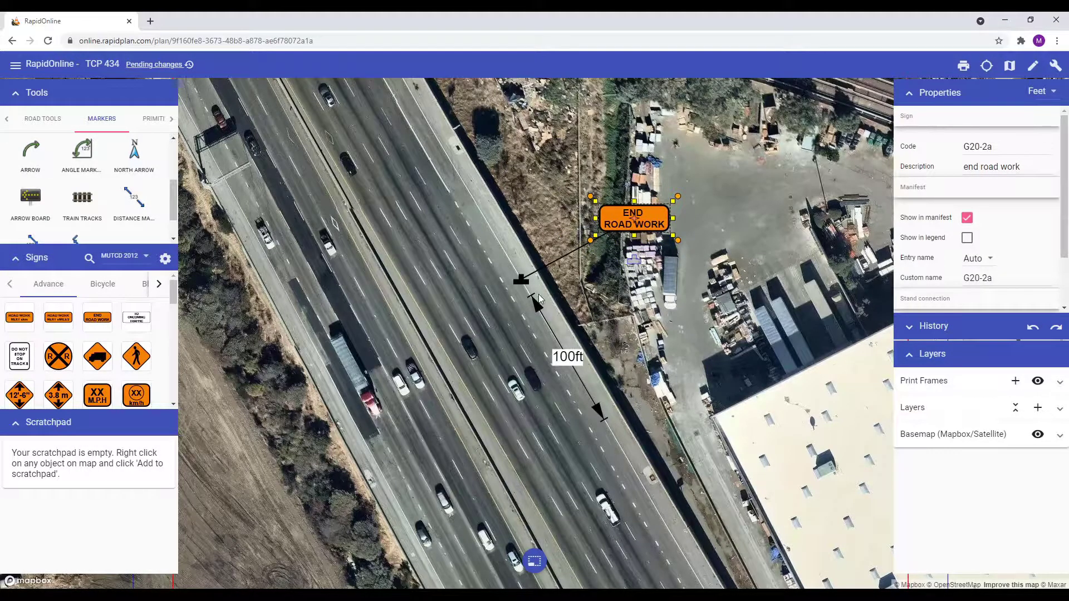
- Examine the sign stand's symbol, size and color options, keeping the Standard symbol, size 9 and color #000000
click(521, 282)
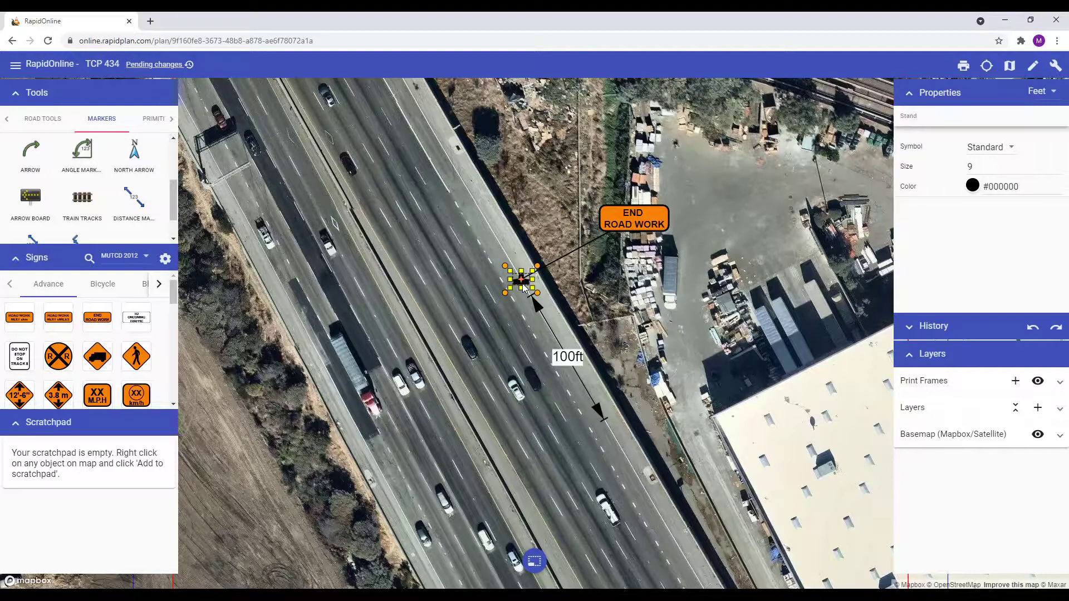
click(1011, 151)
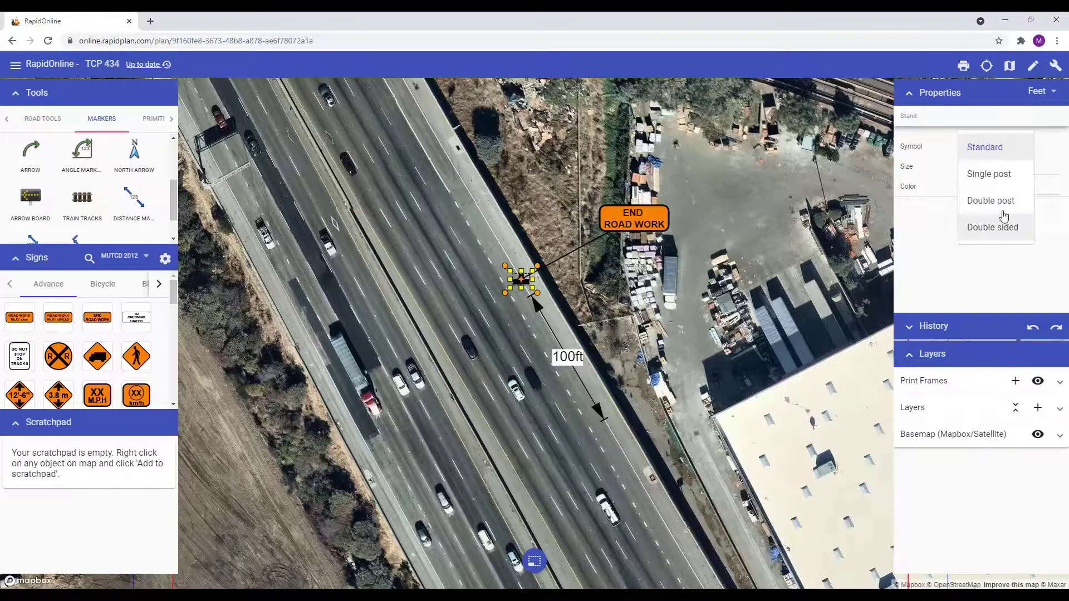
click(926, 241)
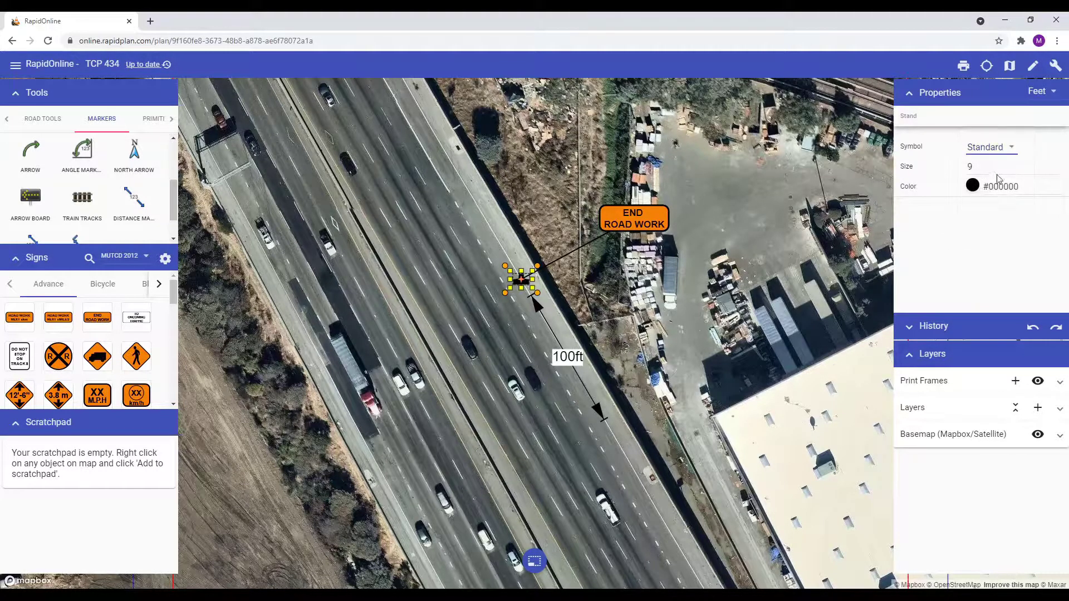
click(1055, 164)
click(1055, 165)
click(1055, 164)
click(1056, 170)
click(1056, 170)
click(1056, 171)
click(984, 221)
click(973, 186)
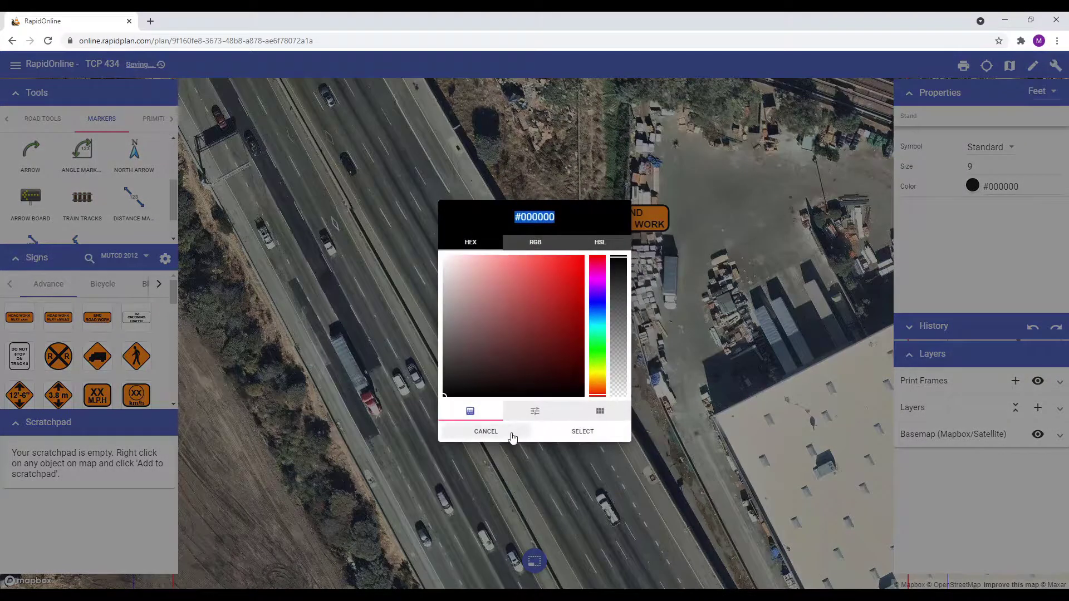
click(510, 436)
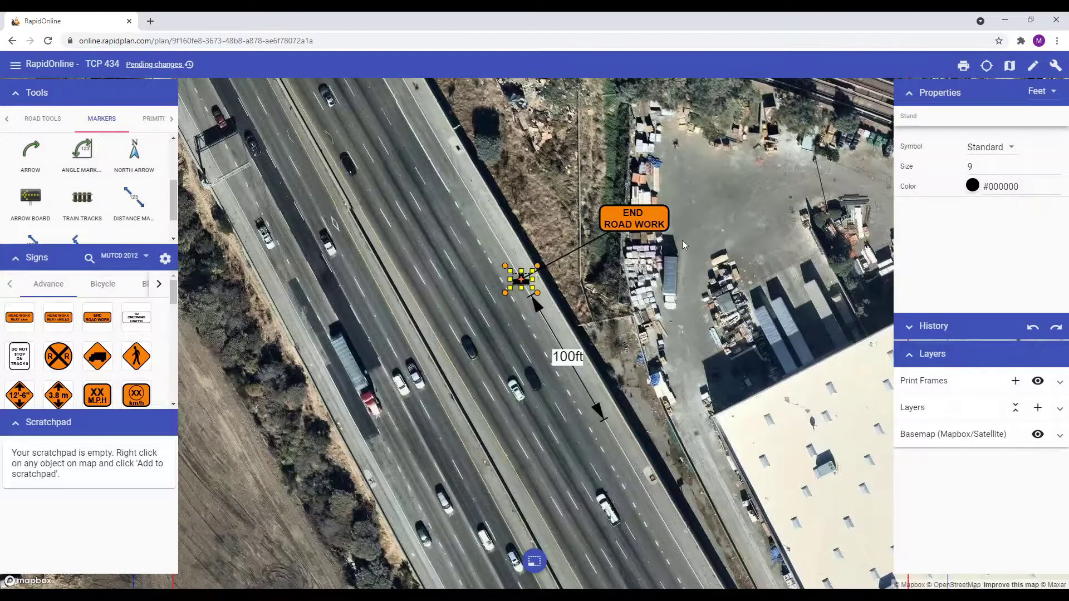
click(682, 239)
- Try connecting a pedestrians sign to the END ROAD WORK sign's stand, and delete the pedestrians sign
drag(143, 357, 615, 140)
click(594, 134)
drag(549, 248, 519, 281)
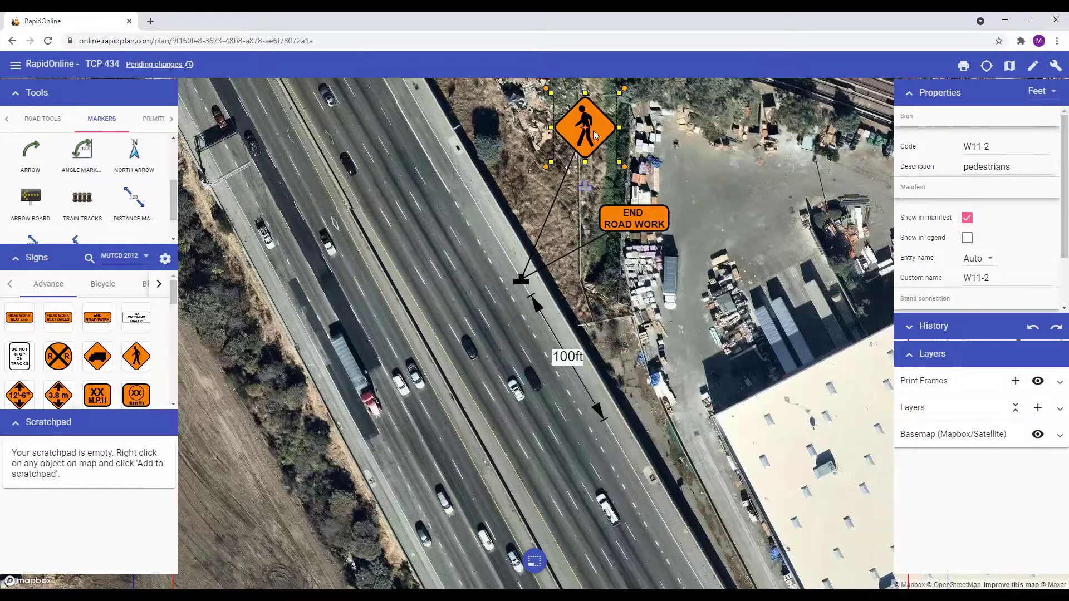
key(Delete)
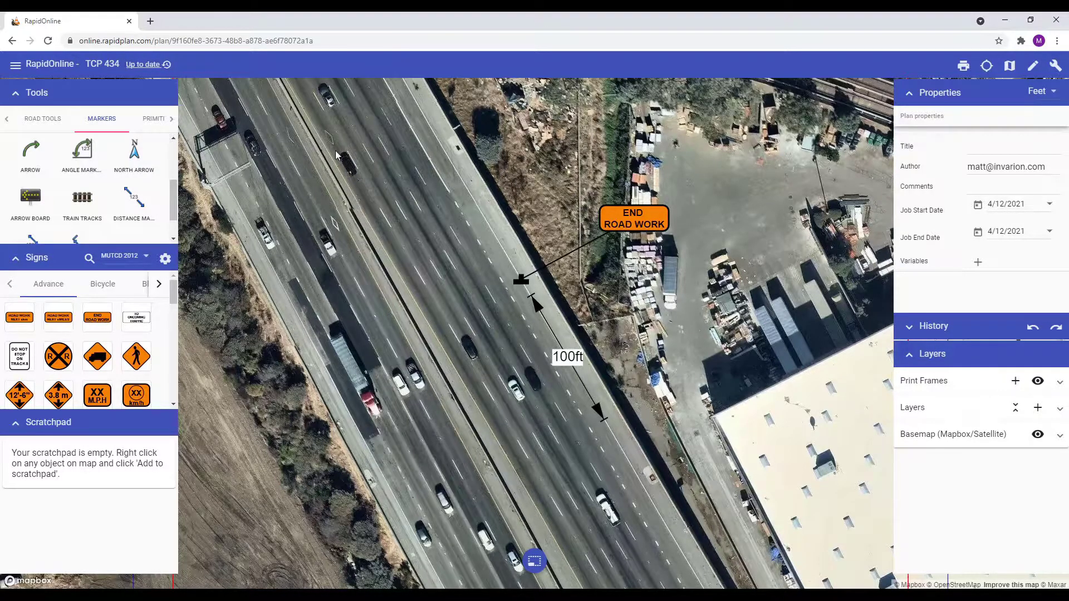
- Browse the plan's version history for Apr 12, 2021 and May 5, 2021
click(142, 65)
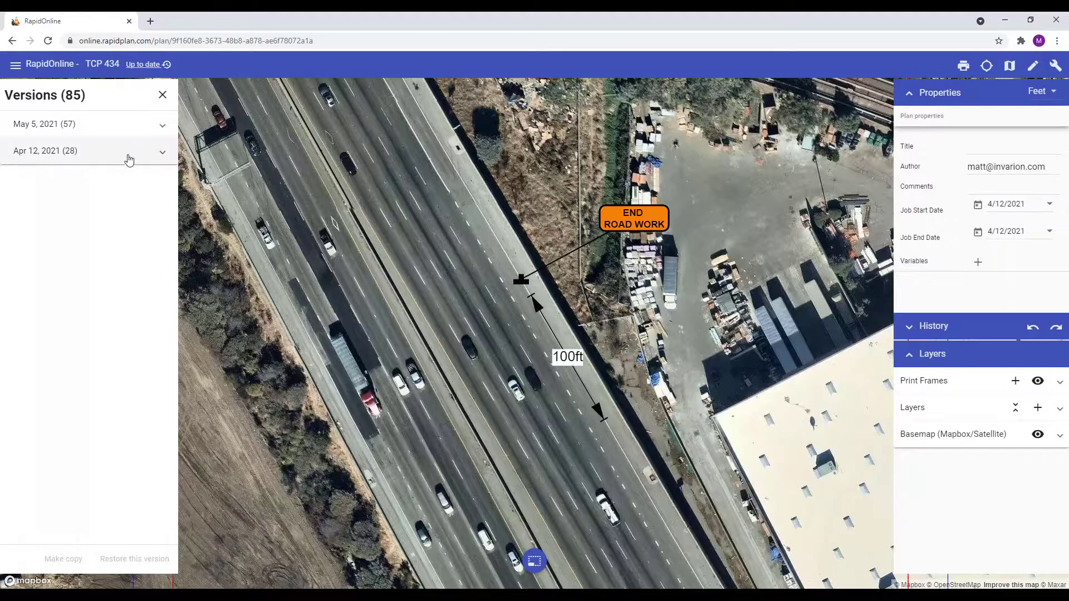
click(165, 130)
click(164, 128)
click(163, 146)
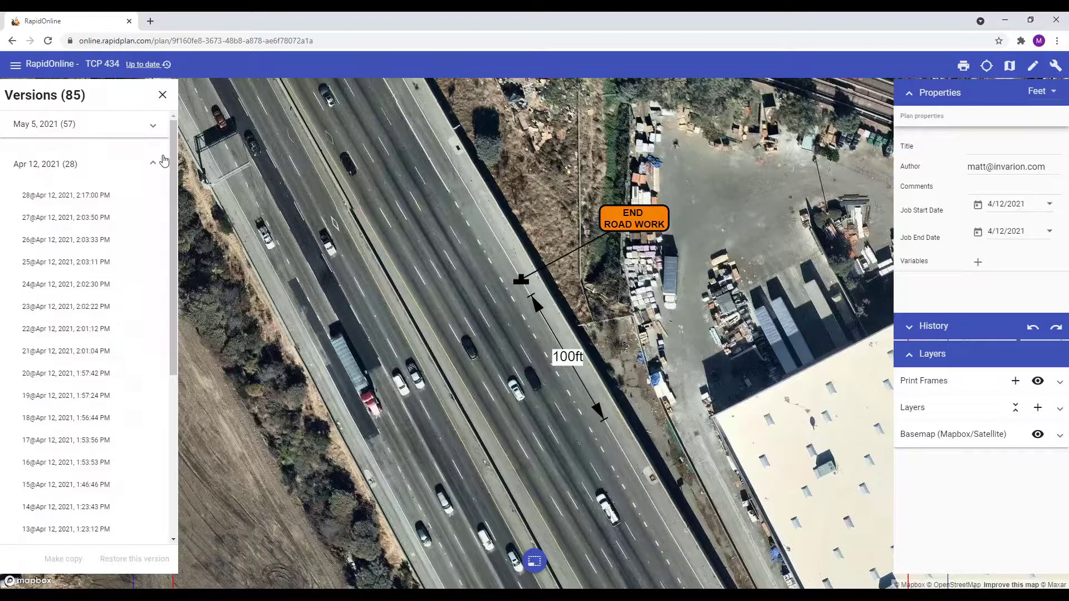
click(158, 155)
click(162, 128)
scroll(160, 251, down, 10)
scroll(158, 350, up, 8)
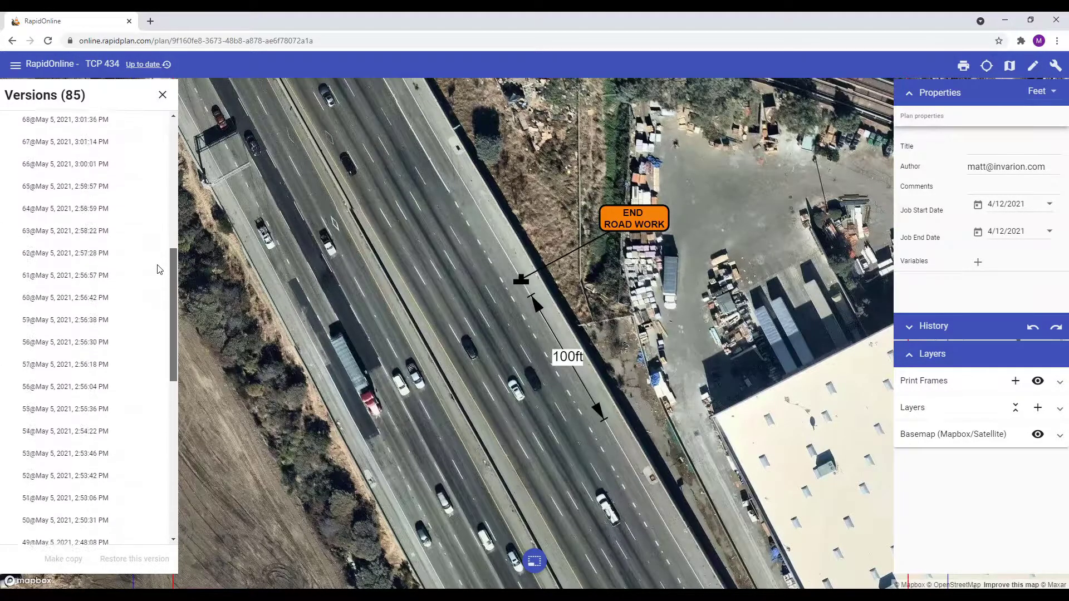
- Preview versions 72 and 85 of the plan from May 5, 2021, and close the version history
click(100, 251)
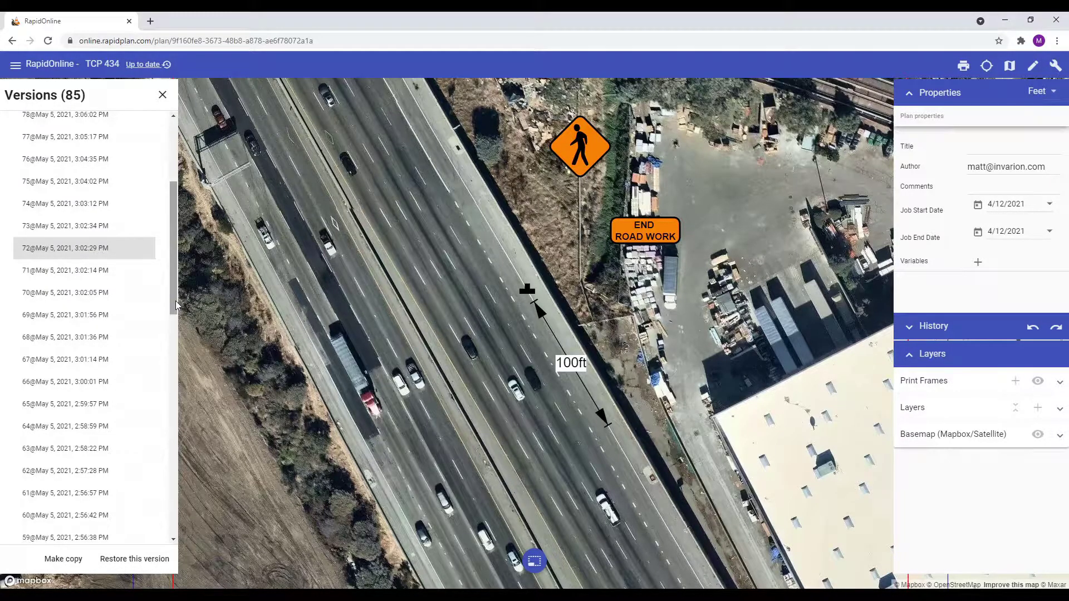
drag(175, 300, 180, 235)
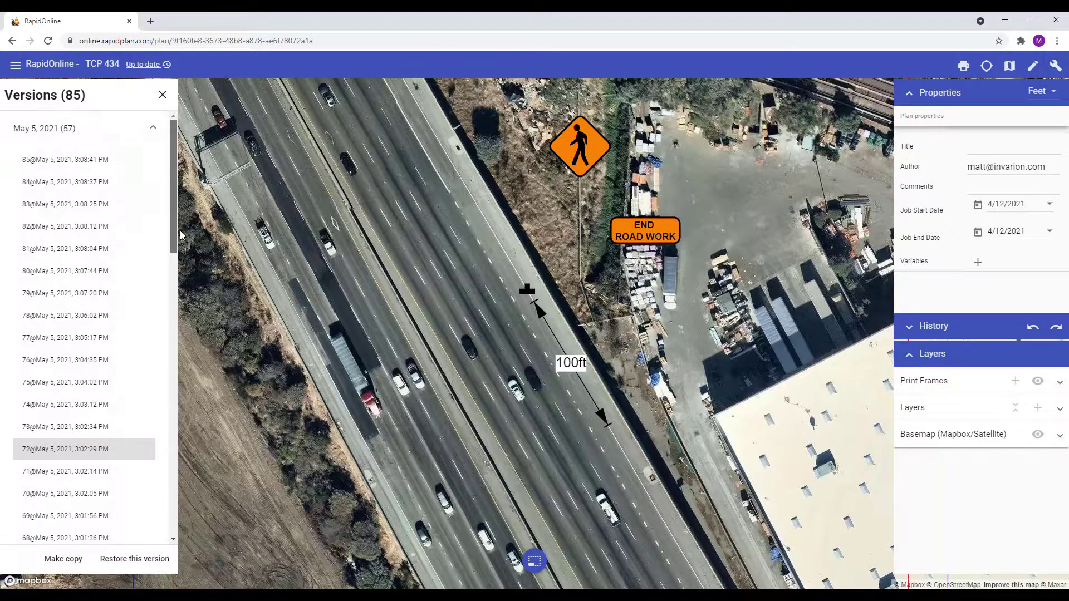
click(108, 161)
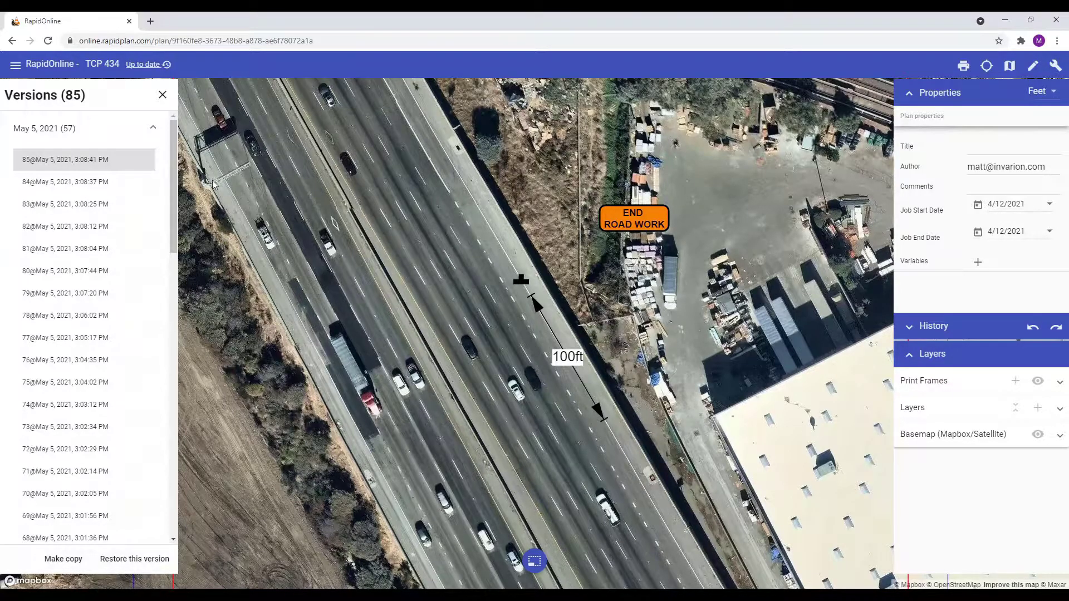
click(163, 96)
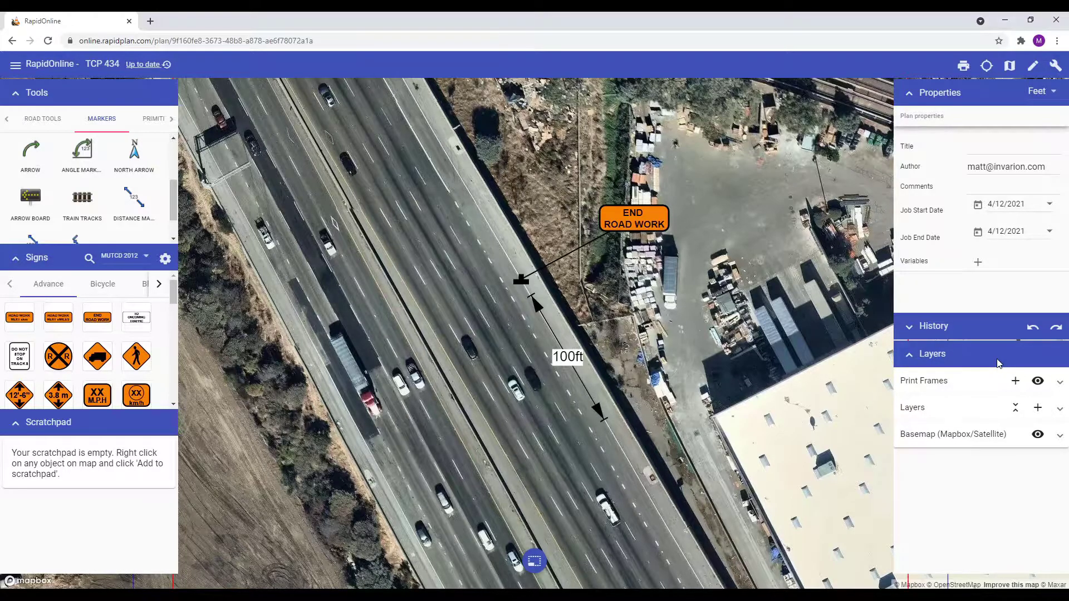
click(968, 384)
click(961, 393)
click(952, 408)
click(952, 419)
click(952, 443)
click(950, 443)
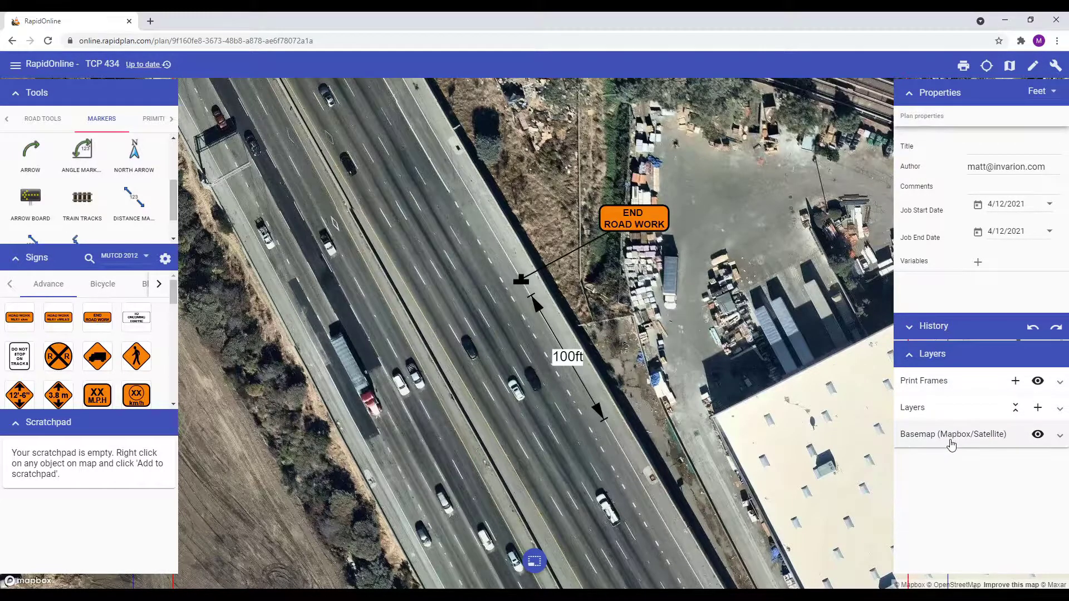
- Examine the print frames and the layers list, toggling the print frames' visibility off and back on
click(965, 384)
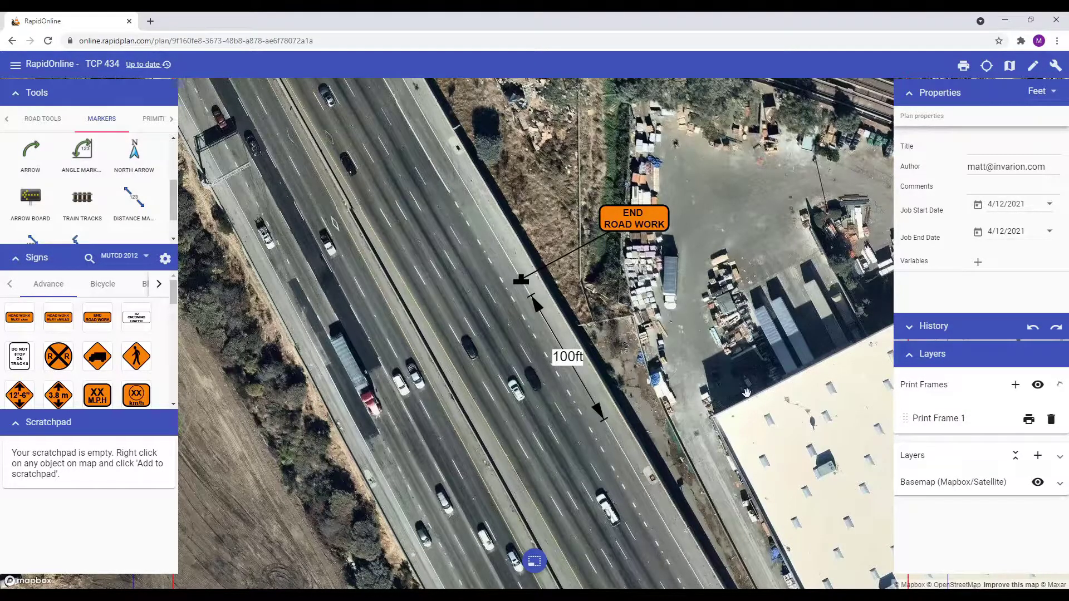
scroll(748, 398, down, 1)
scroll(748, 398, down, 2)
scroll(833, 397, up, 2)
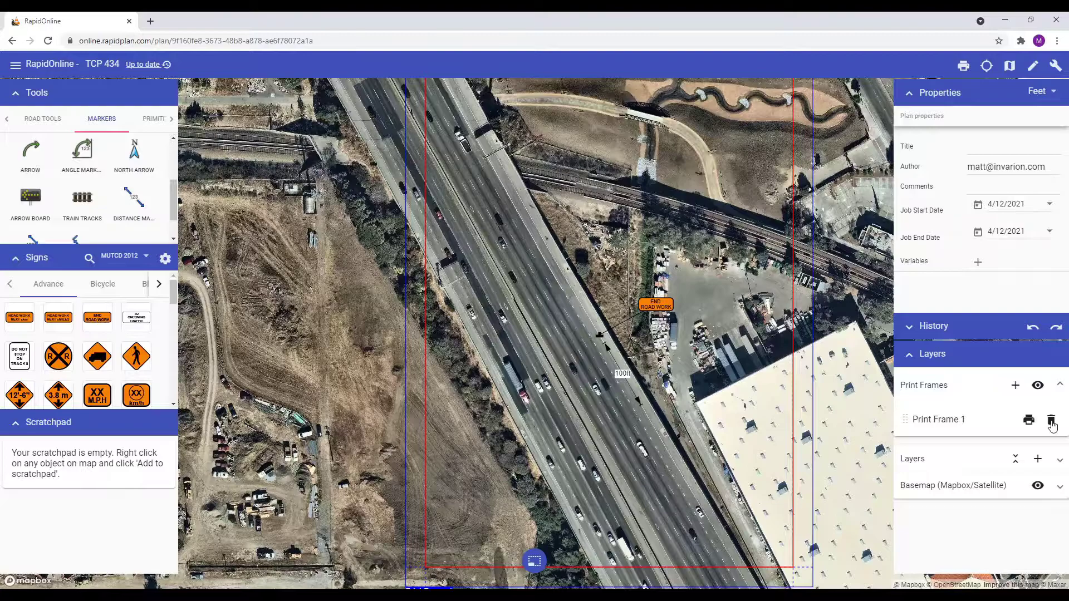
click(1039, 388)
click(1038, 388)
click(1039, 388)
click(1039, 388)
mouse_move(905, 419)
mouse_down()
mouse_move(907, 406)
mouse_move(906, 416)
mouse_up()
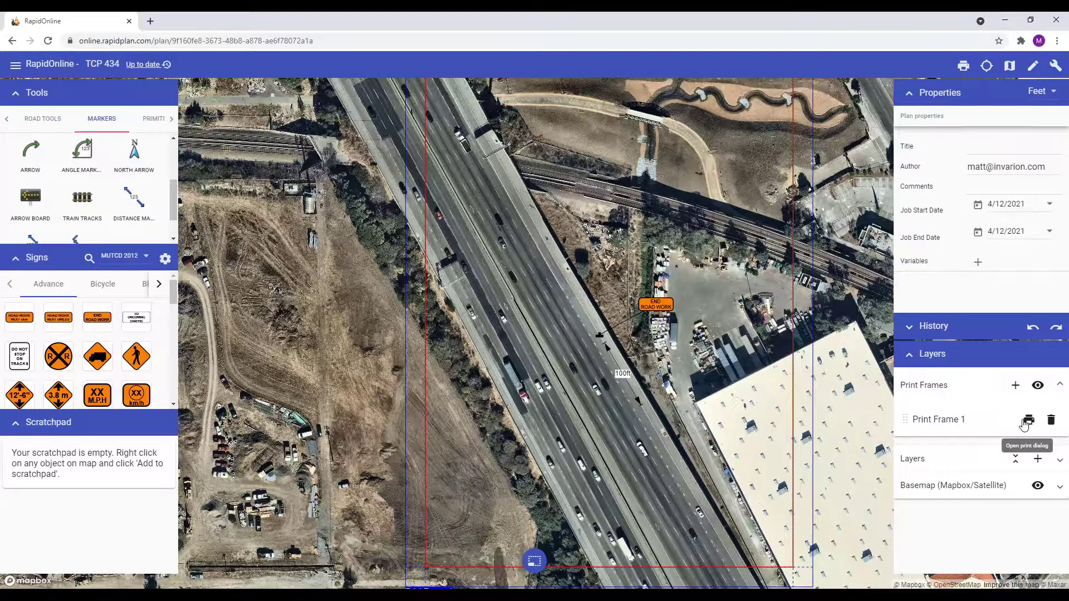
click(953, 385)
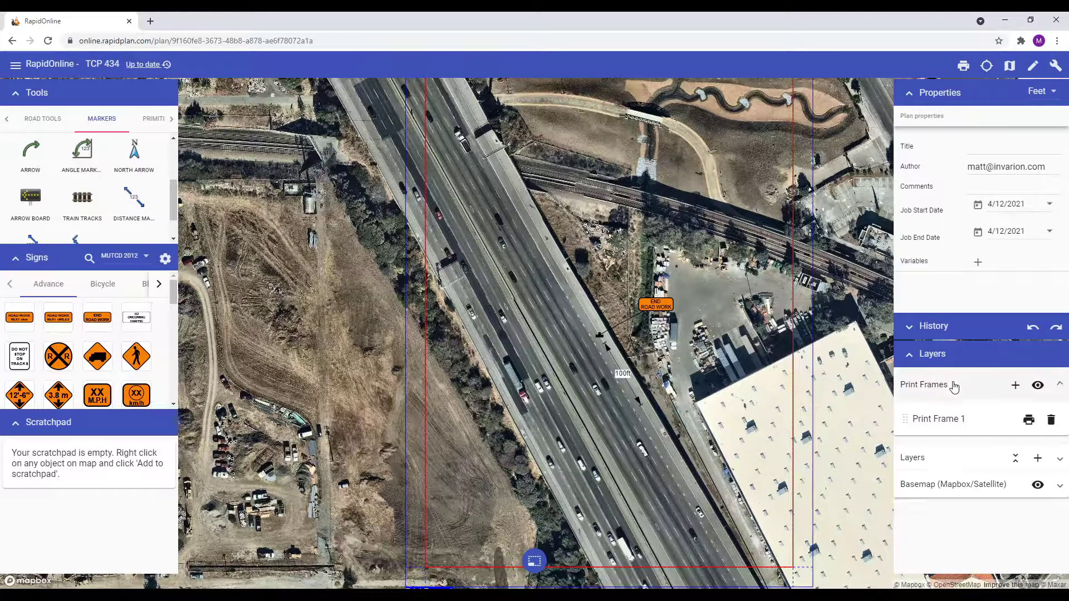
click(953, 410)
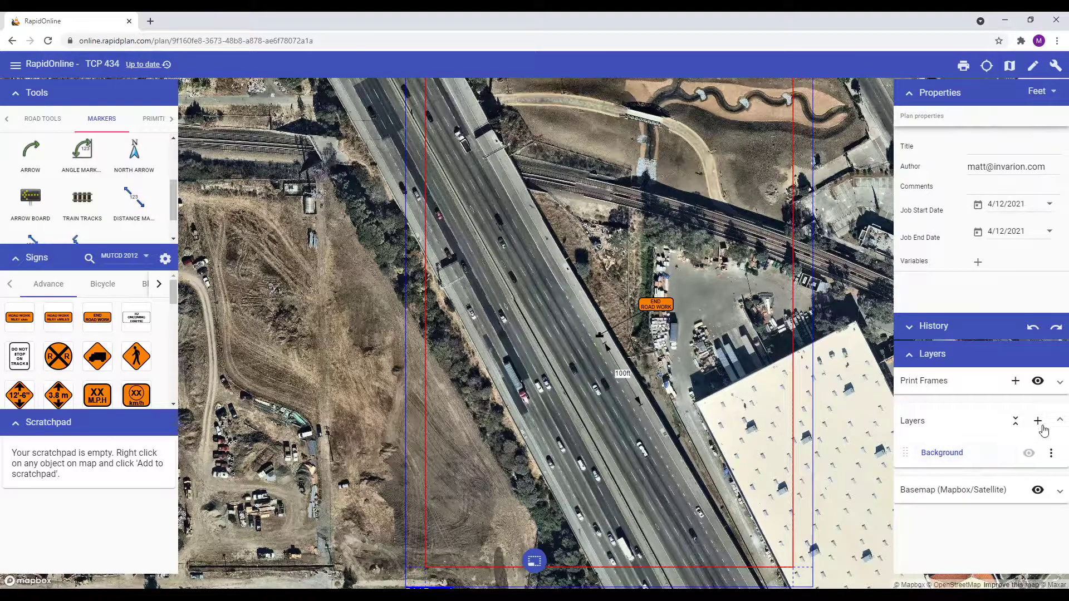
click(939, 422)
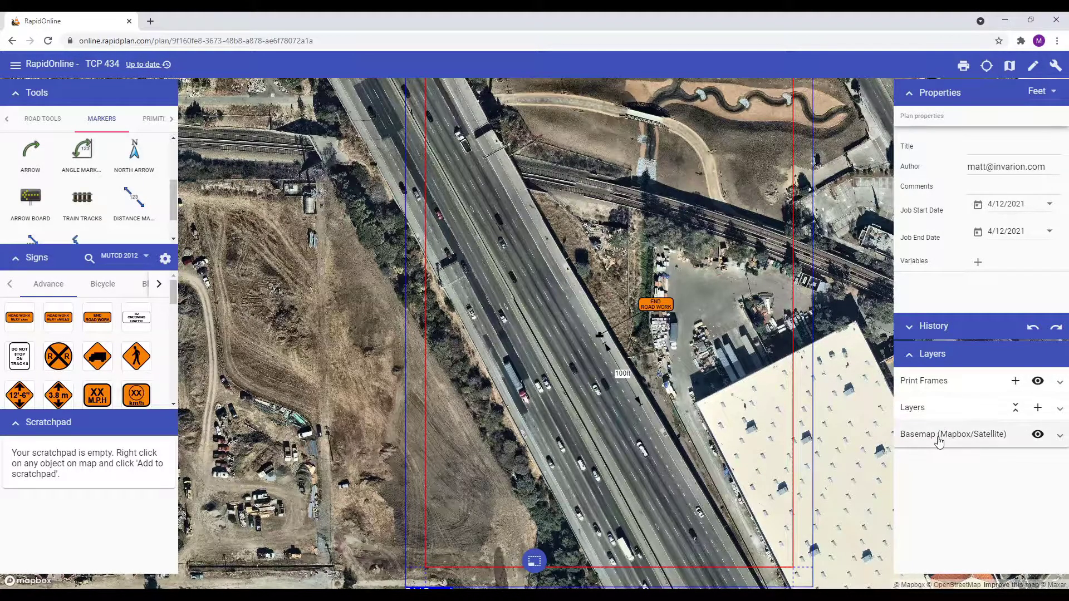
- Try Google as the basemap provider and switch back to Mapbox
click(940, 439)
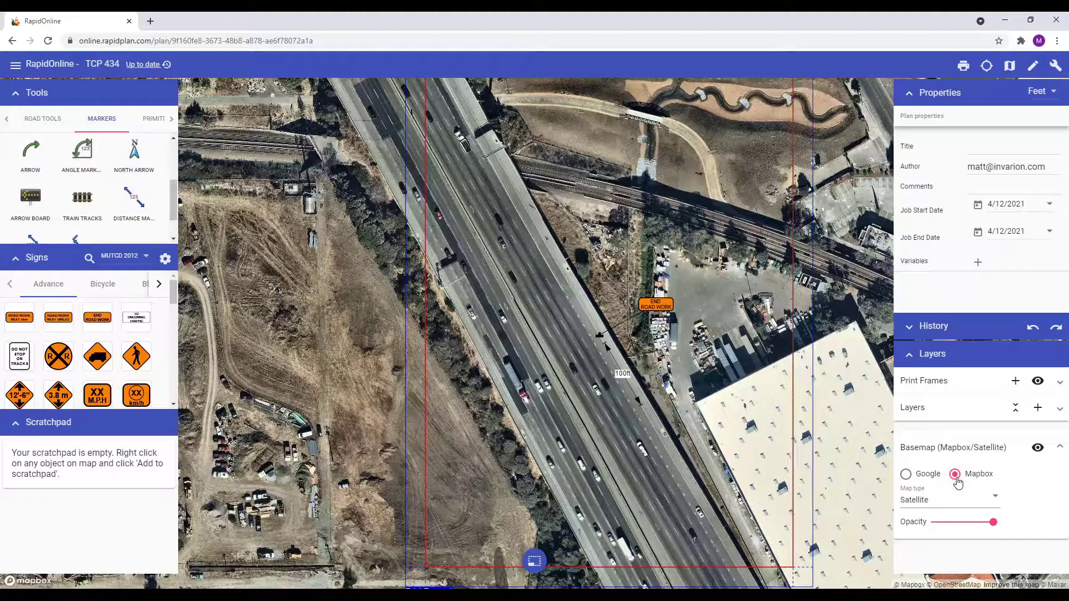
click(905, 474)
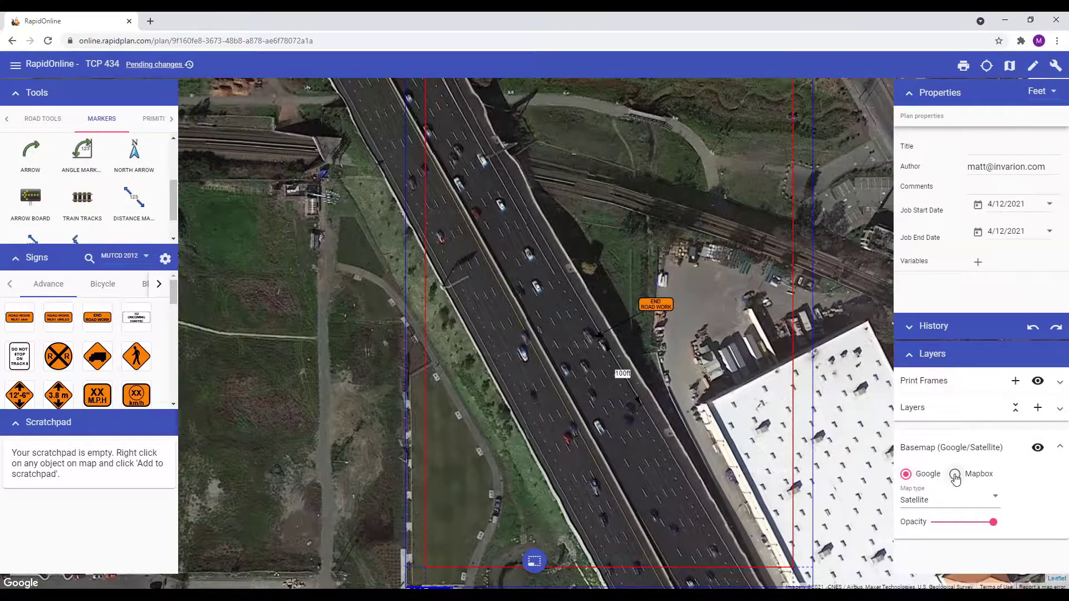
click(955, 474)
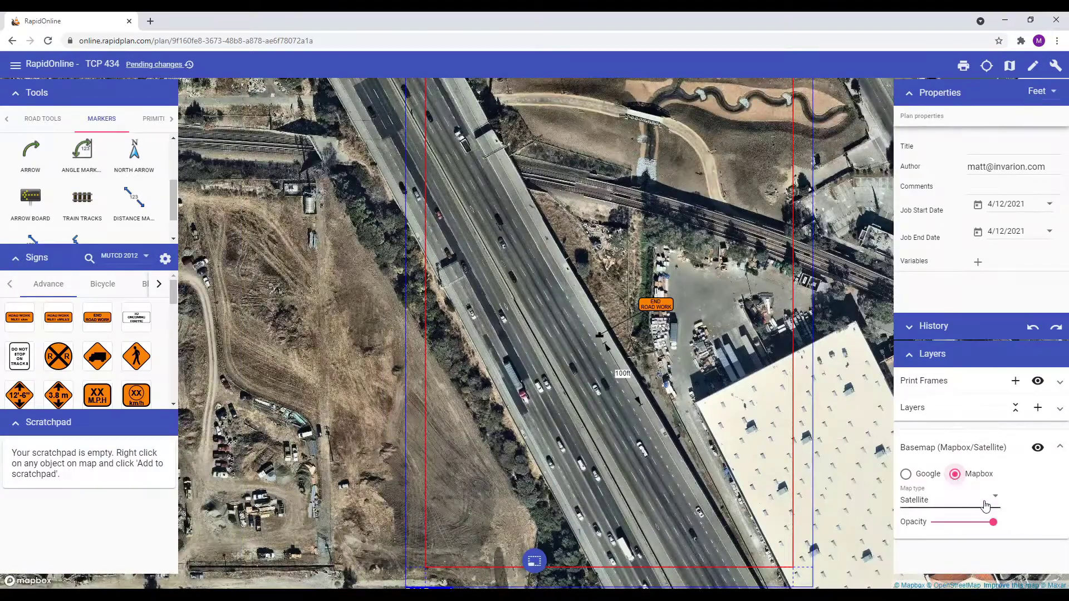
- Try the Hybrid and Road map types on the Mapbox basemap, and return it to Satellite at full opacity
click(995, 501)
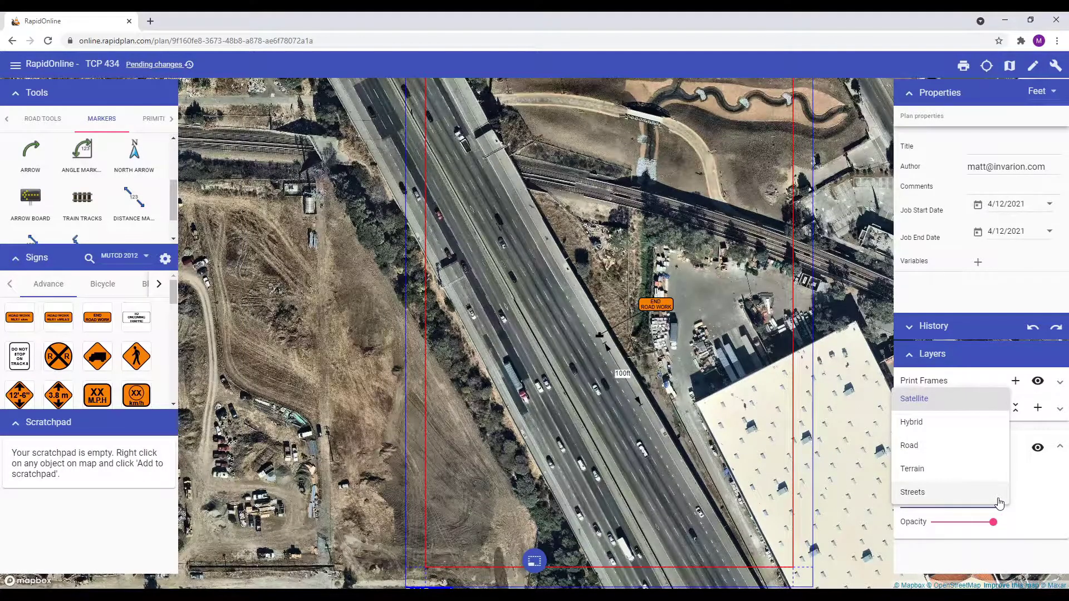
click(946, 425)
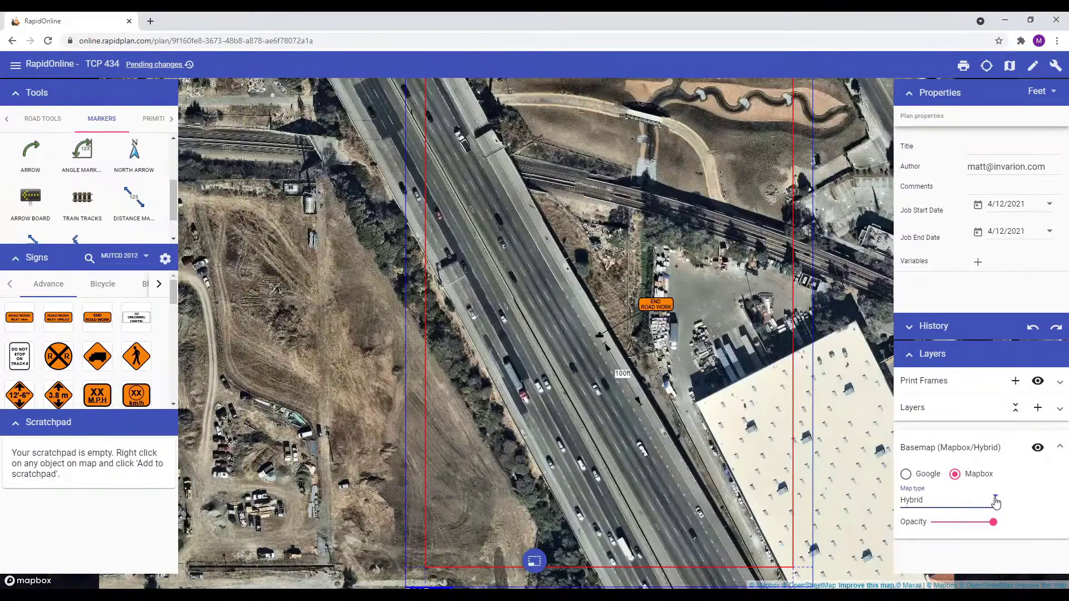
click(994, 501)
click(951, 519)
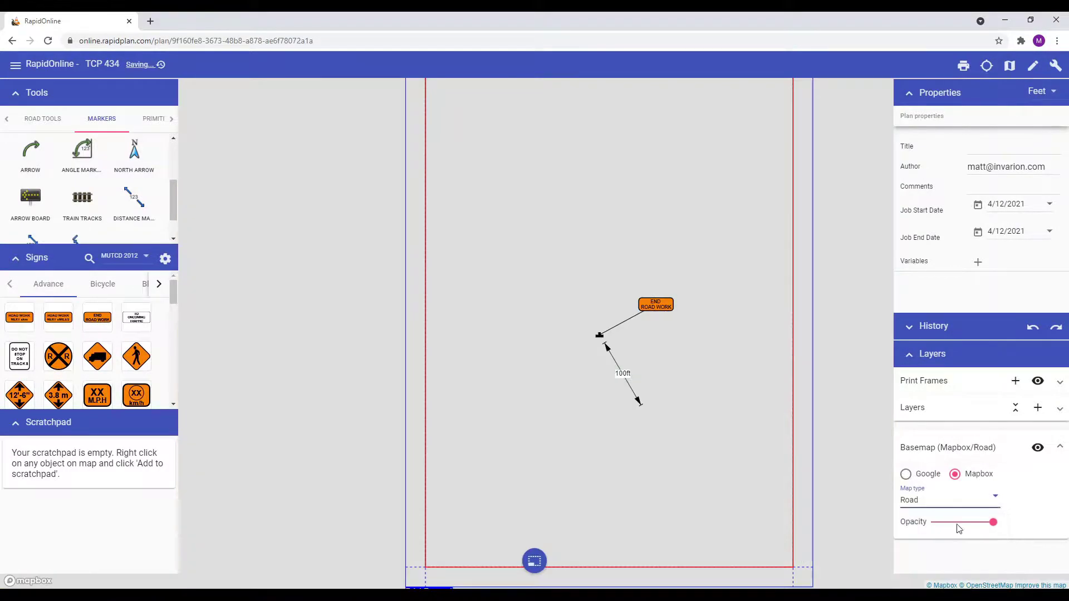
click(967, 500)
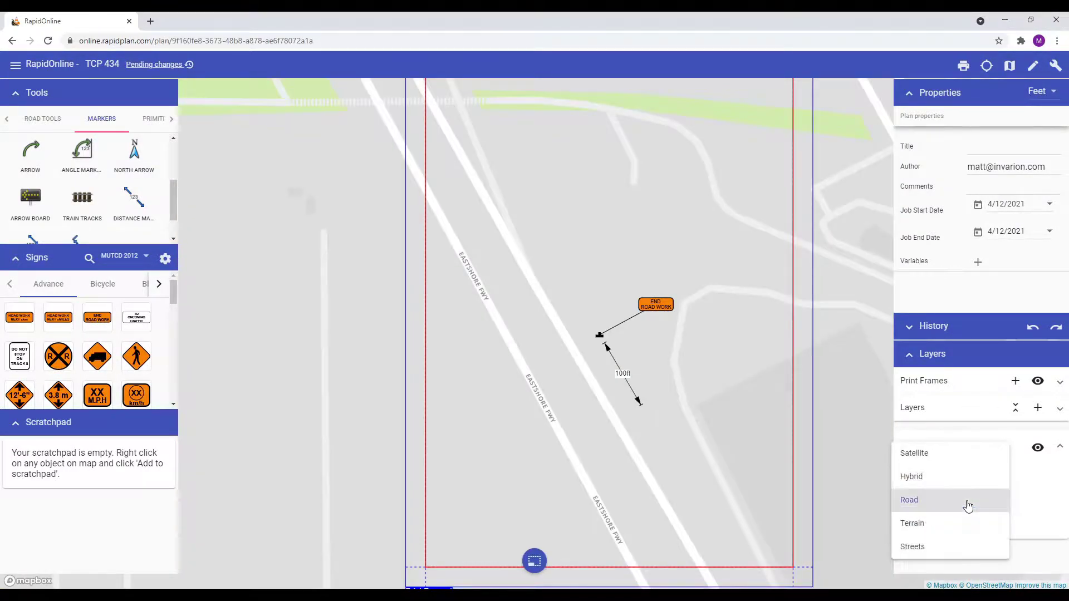
click(940, 462)
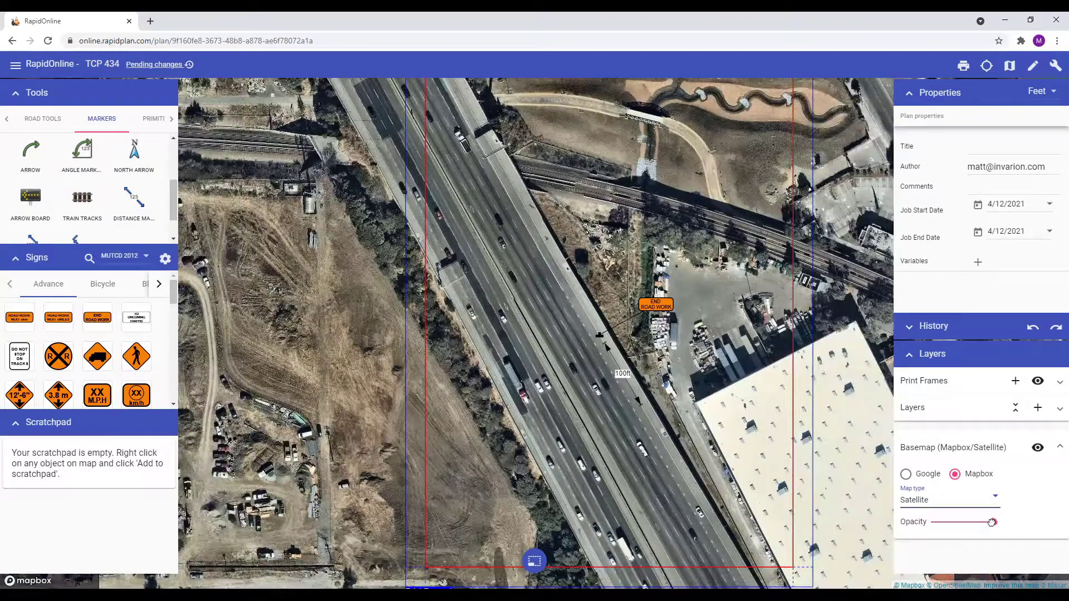
mouse_move(993, 522)
mouse_down()
mouse_move(951, 521)
mouse_move(999, 524)
mouse_up()
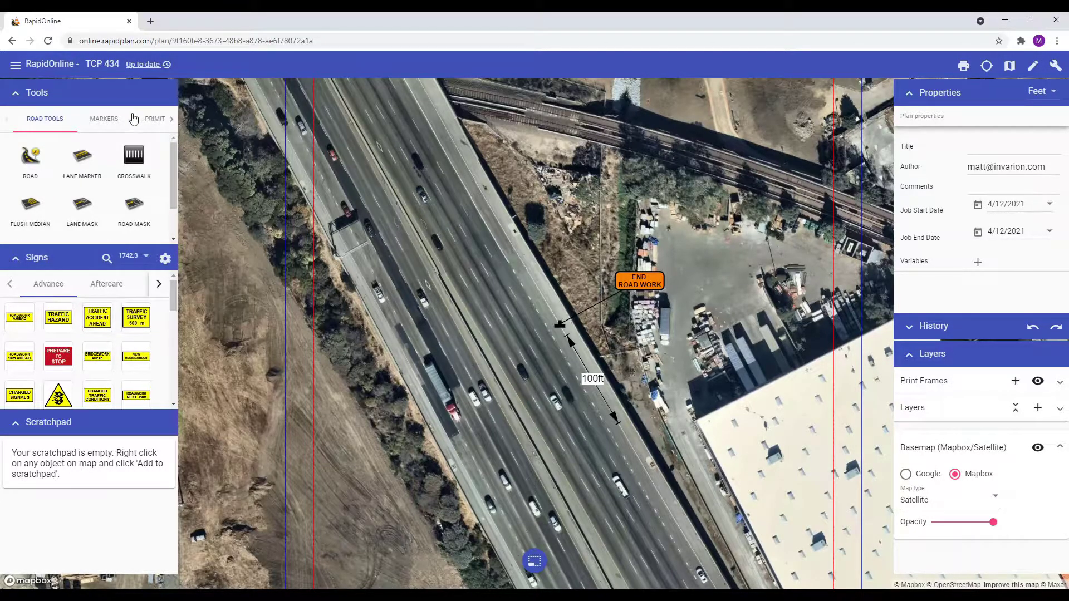
- Compose a multi message sign from the 40 speed limit, PREPARE TO STOP and DRIVE SAFELY, slightly shrinking the 40 panel
click(118, 122)
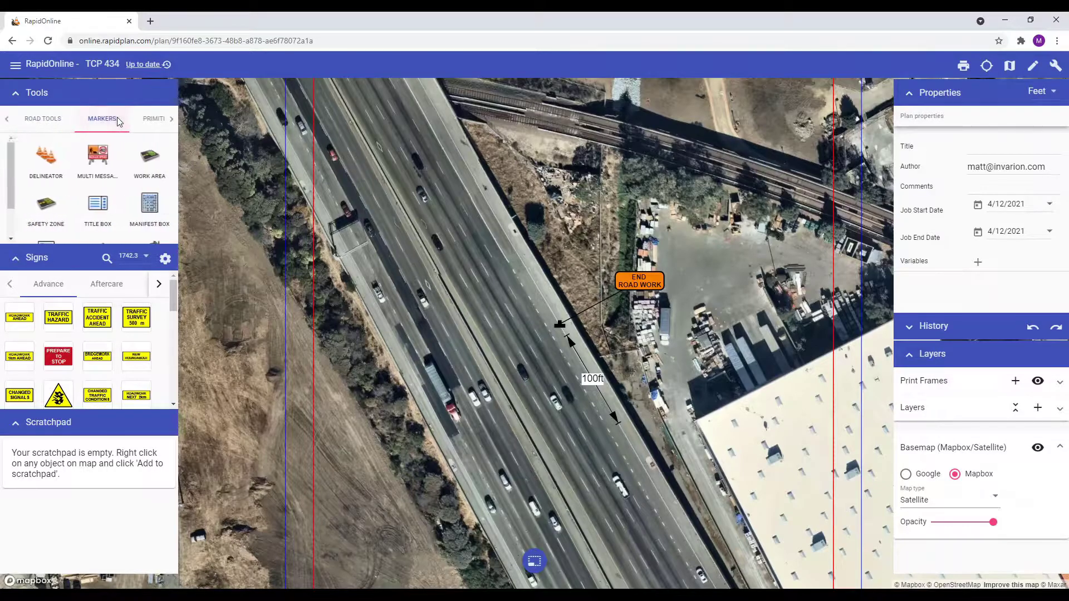
click(84, 163)
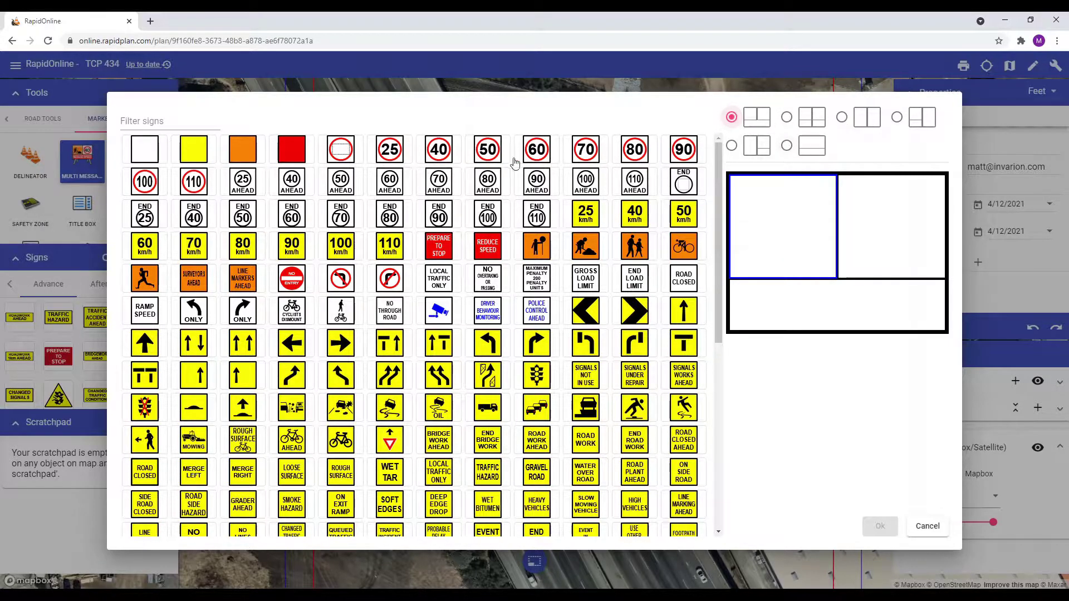
click(440, 151)
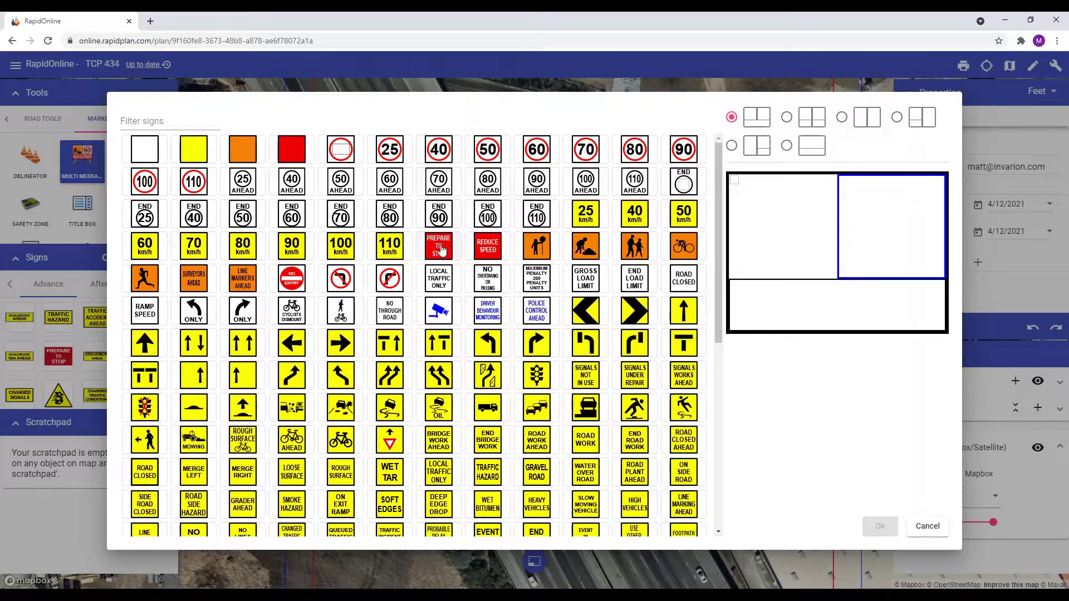
click(686, 209)
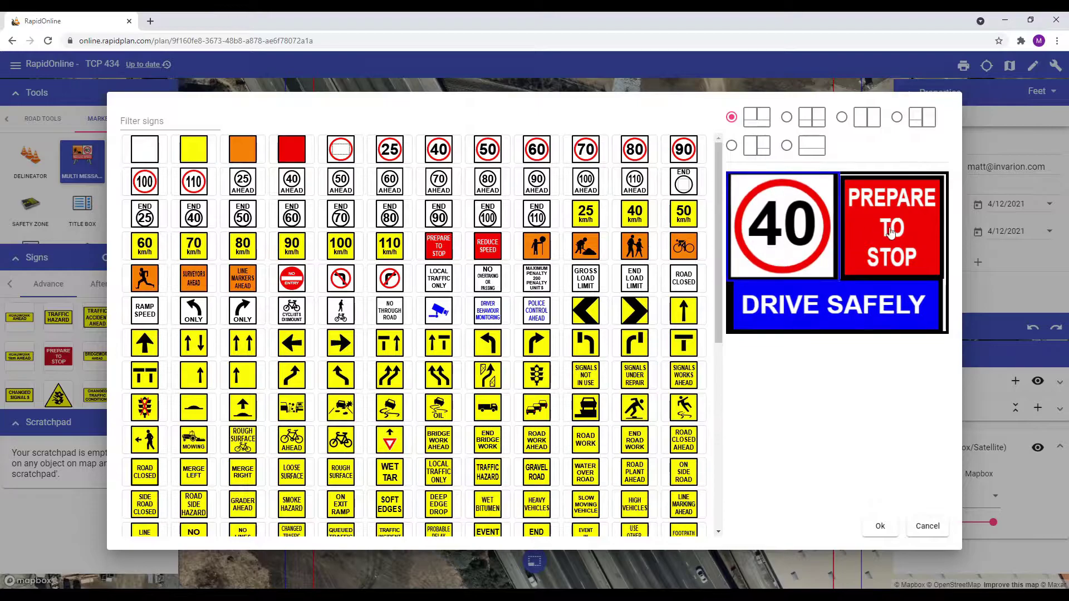
mouse_move(719, 178)
mouse_down()
mouse_move(722, 365)
mouse_move(717, 199)
mouse_up()
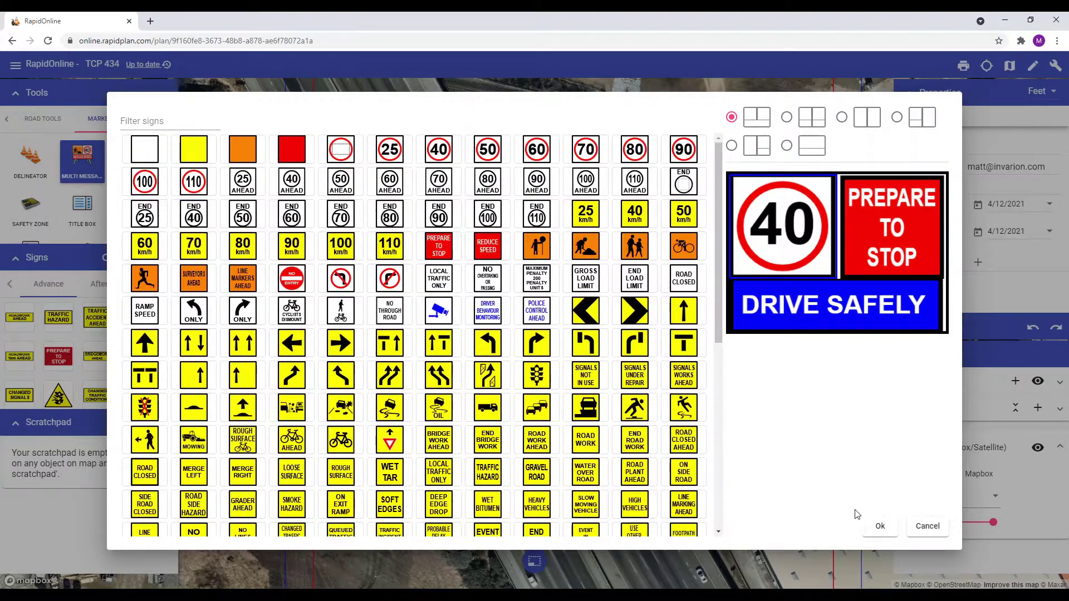
click(880, 526)
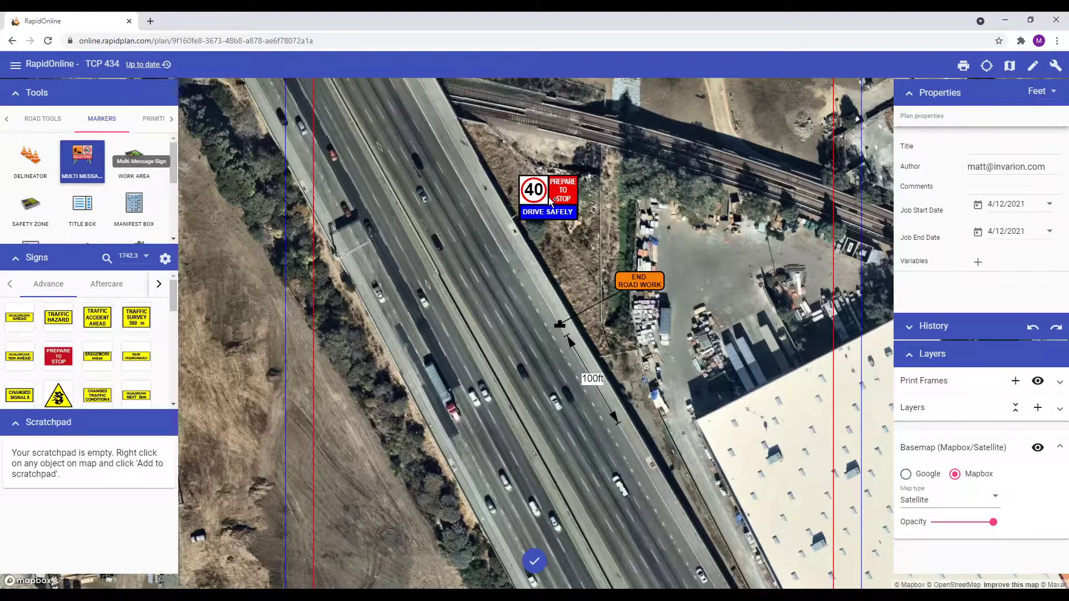
- Place one multi message sign beside the freeway, above the END ROAD WORK sign, and add it to the scratchpad
click(552, 196)
key(Escape)
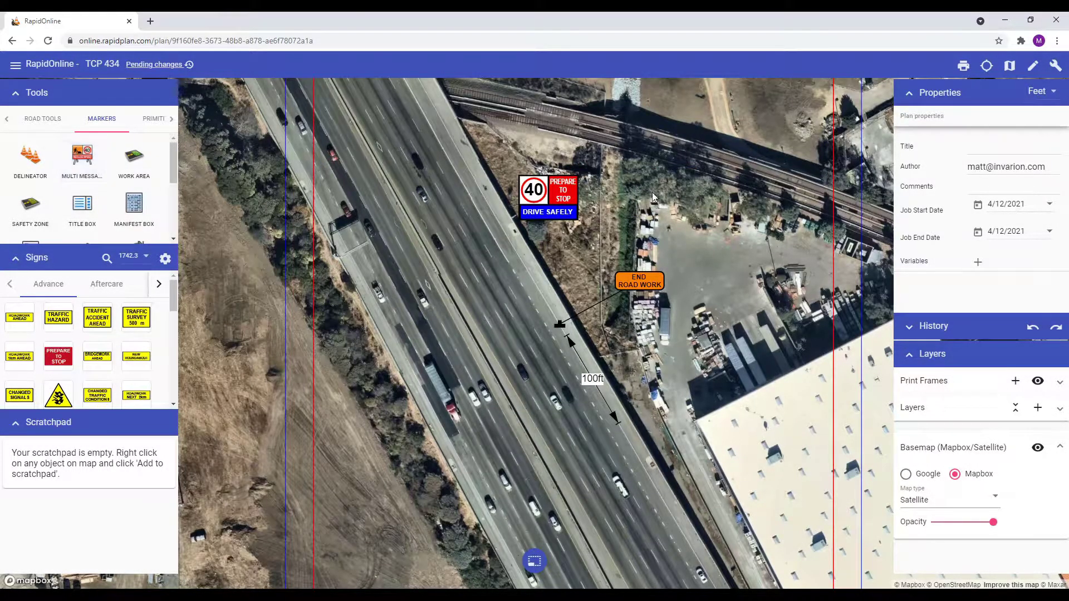
right_click(562, 200)
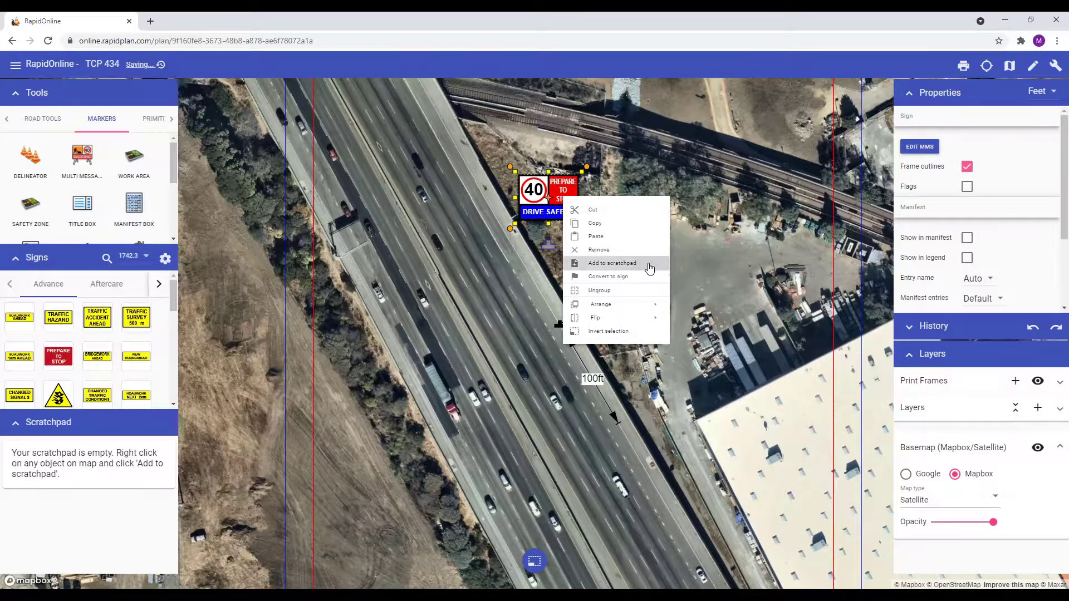
click(611, 263)
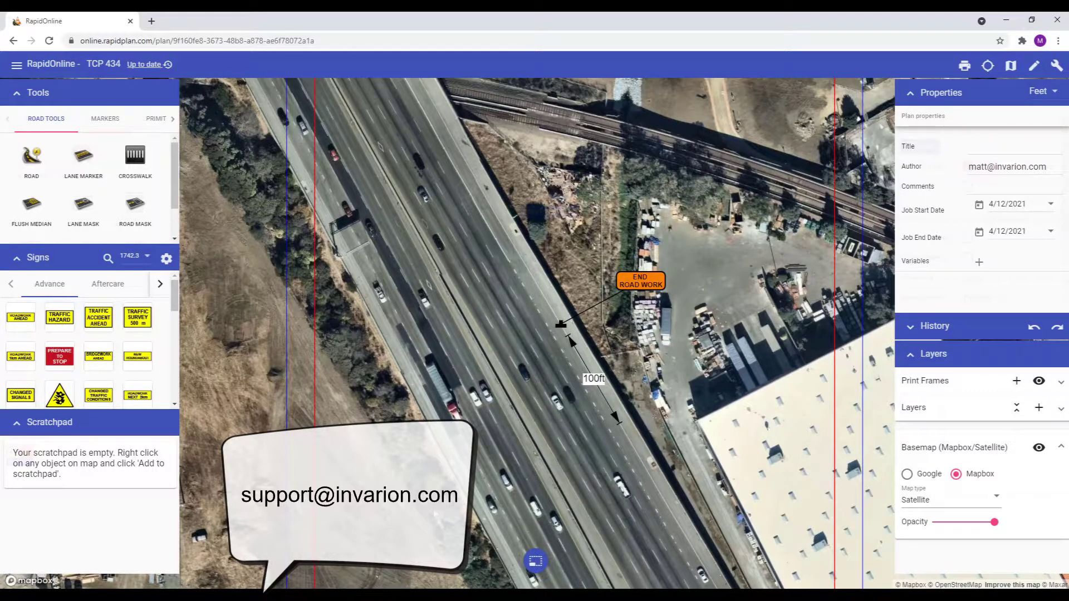
click(105, 119)
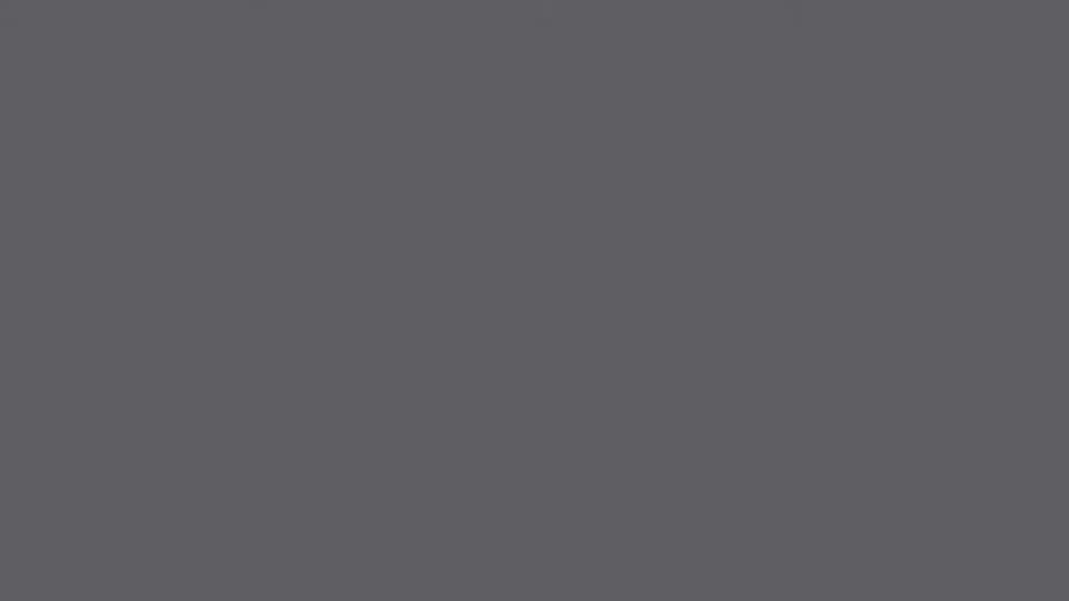